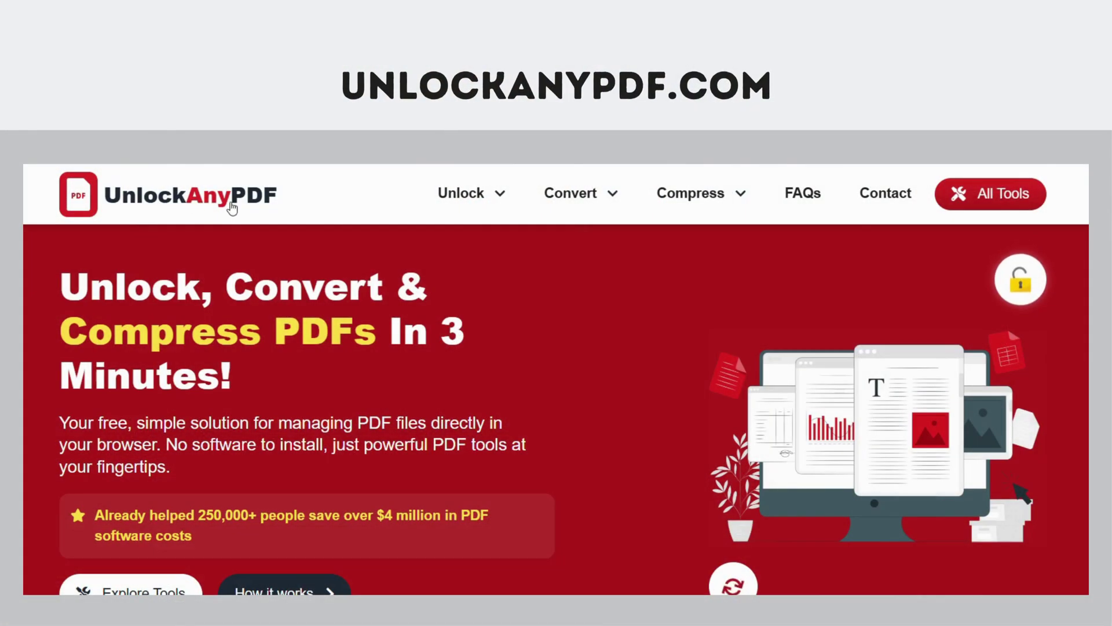
Step: Show the unlockanypdf.com home page with its unlock, convert and compress PDF tools
{"action": "mouse_move", "coordinate": [485, 207]}
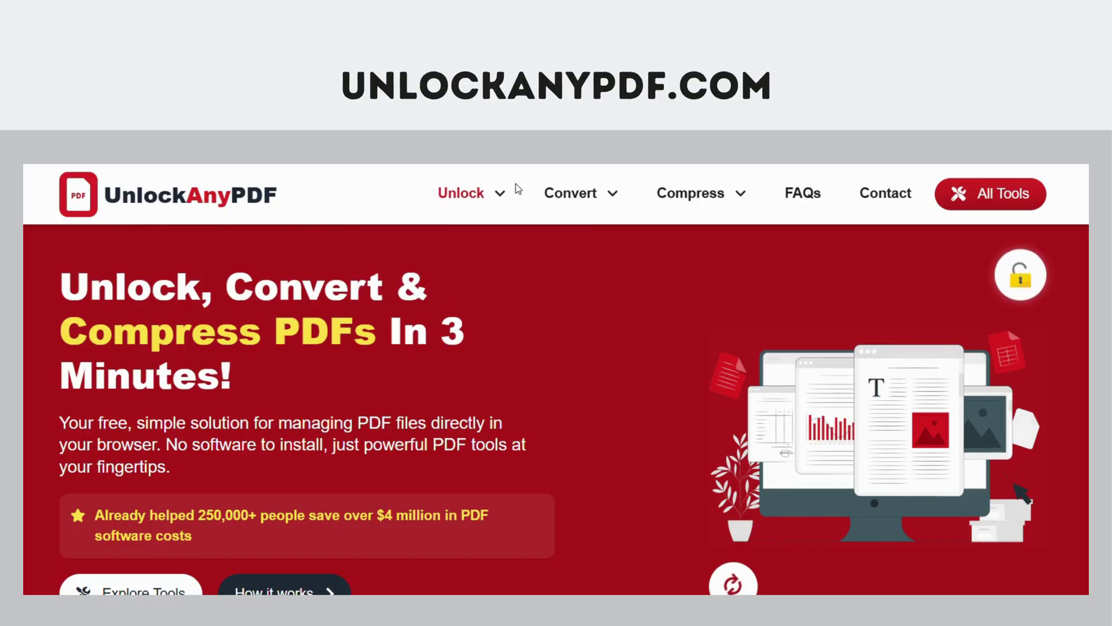
{"action": "mouse_move", "coordinate": [571, 203]}
{"action": "scroll", "coordinate": [1065, 574], "scroll_direction": "down", "scroll_amount": 6}
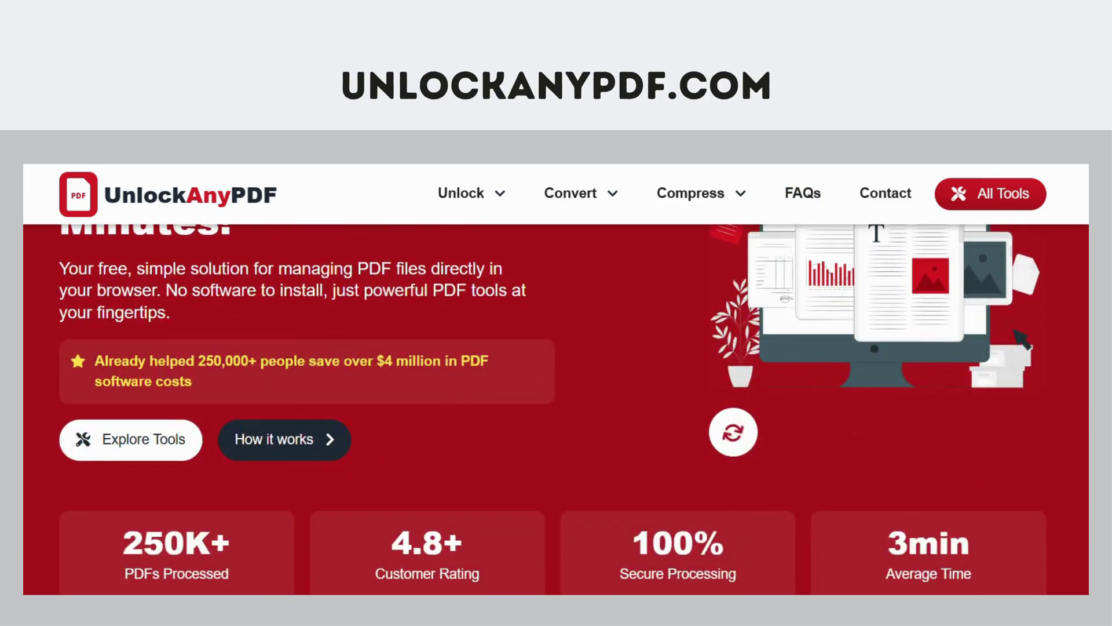
{"action": "scroll", "coordinate": [557, 406], "scroll_direction": "down", "scroll_amount": 6}
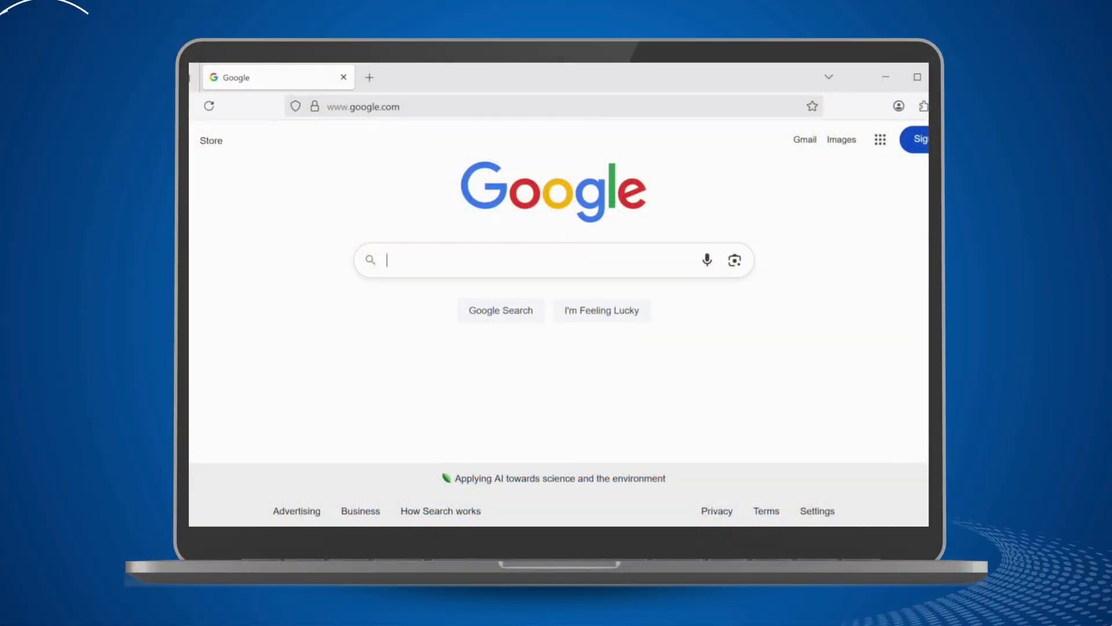
Step: Run a Google search for 'UnlockAnyPDF' to find the UnlockAnyPDF site
{"action": "left_click", "coordinate": [457, 256]}
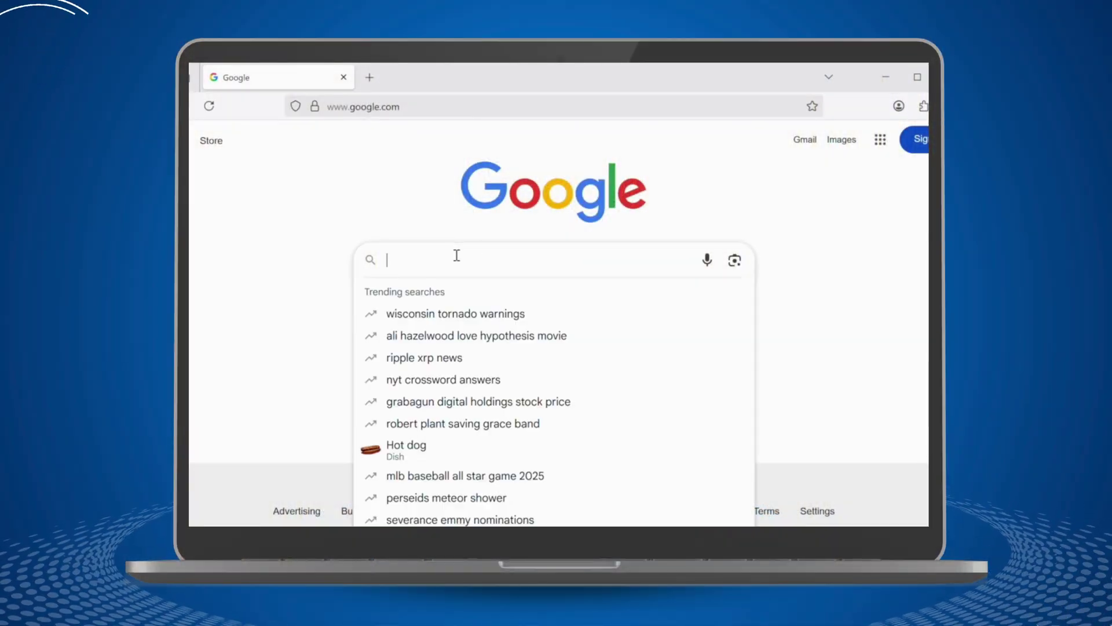
{"action": "type", "text": "UnlockAnyPD"}
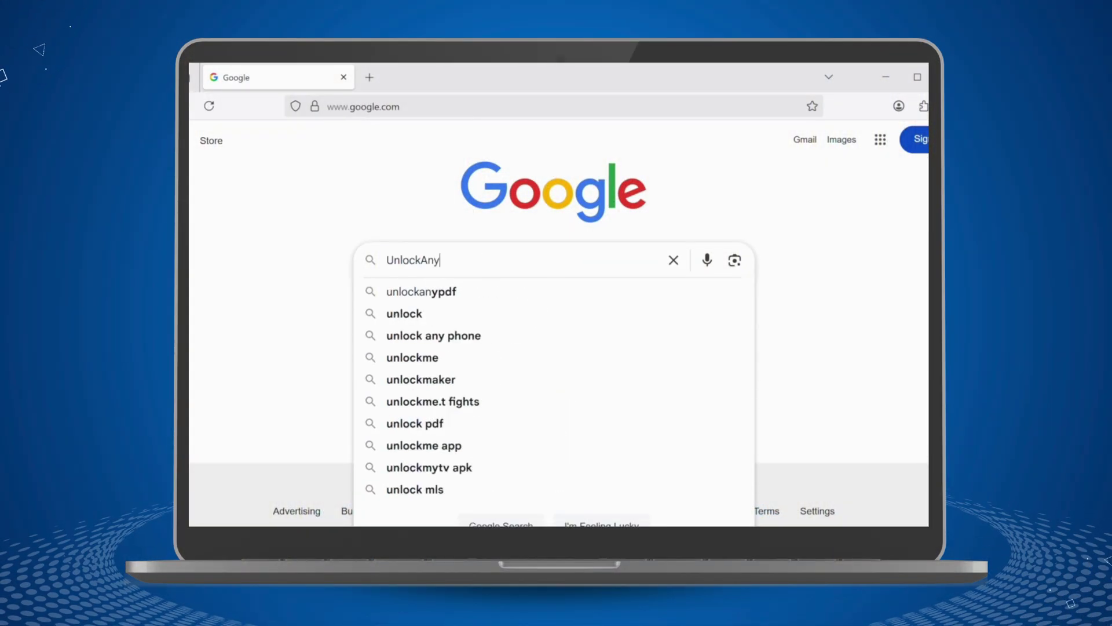
{"action": "type", "text": "F"}
{"action": "key", "text": "Return"}
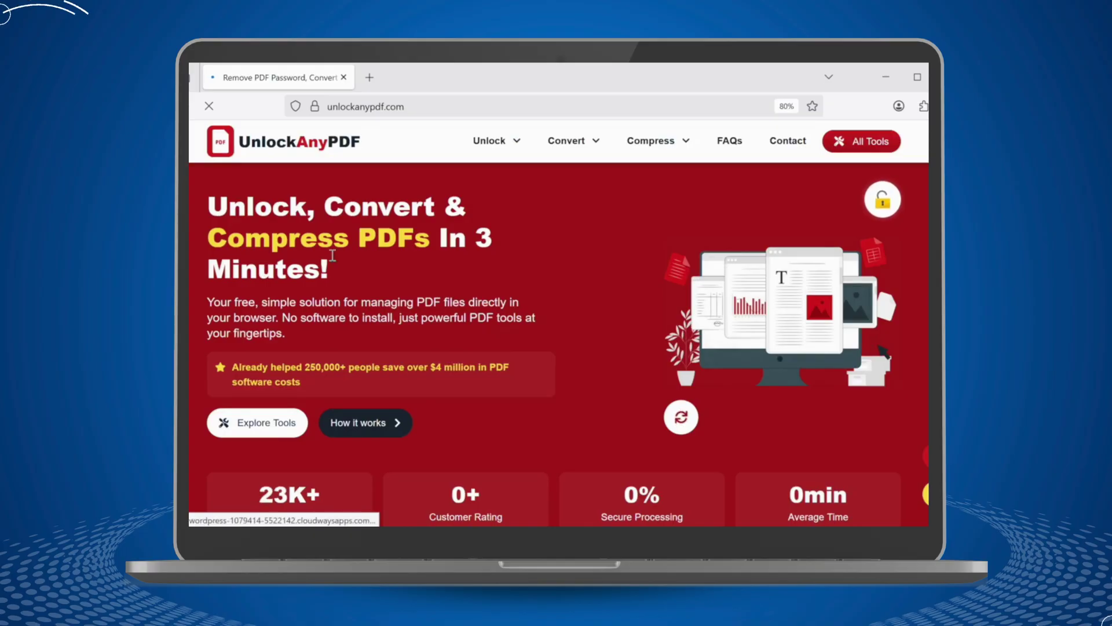
Step: Open Unlock > Remove PDF Password and scroll to the Upload Your Protected PDF drop zone
{"action": "mouse_move", "coordinate": [515, 146]}
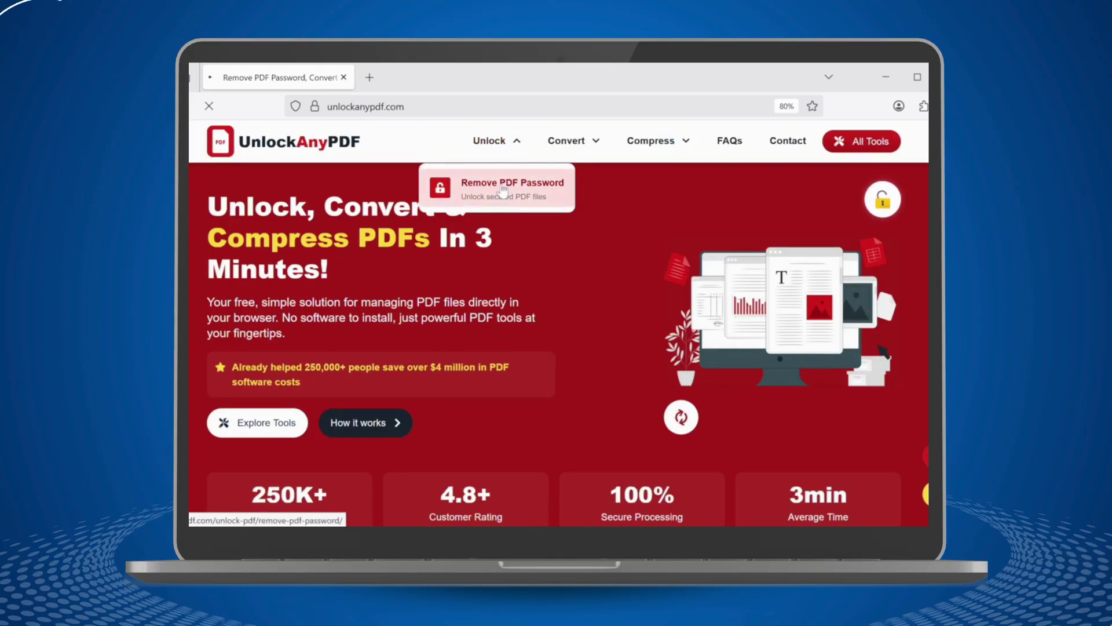
{"action": "left_click", "coordinate": [502, 191]}
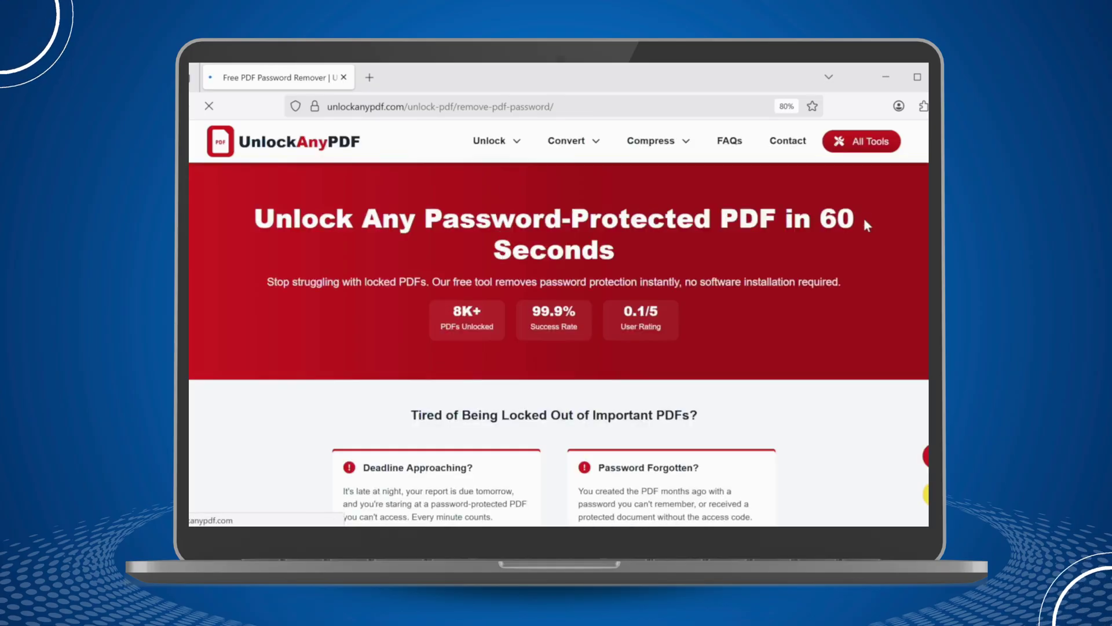
{"action": "scroll", "coordinate": [864, 218], "scroll_direction": "down", "scroll_amount": 6}
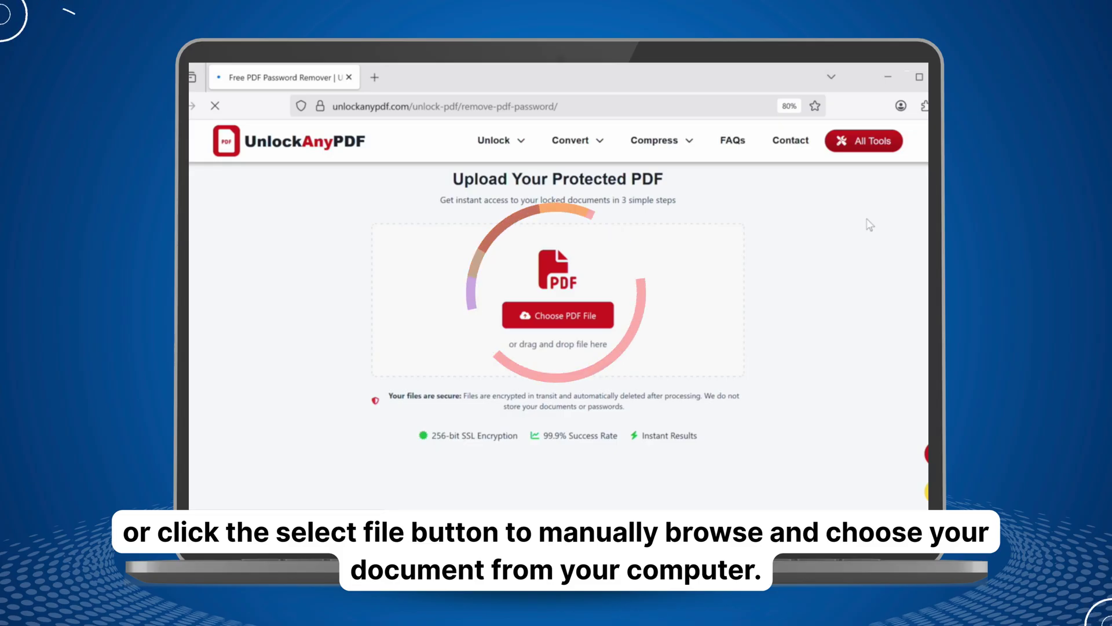
Step: Drop Important.pdf onto the upload area, then close the File Explorer window
{"action": "left_click_drag", "start_coordinate": [516, 480], "coordinate": [529, 305]}
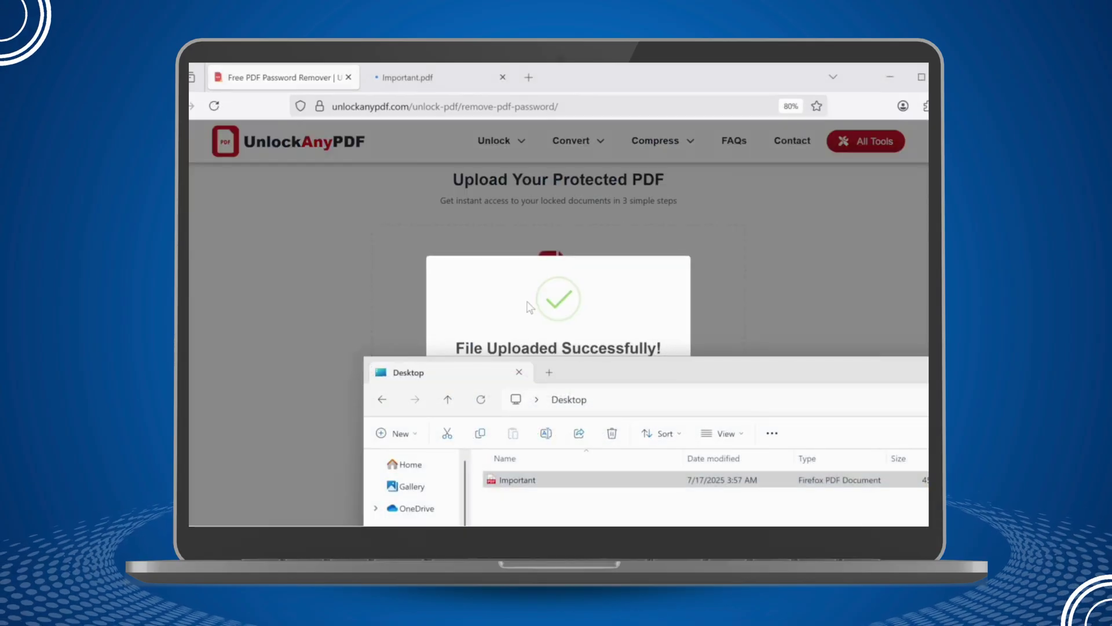
{"action": "right_click", "coordinate": [571, 362]}
{"action": "left_click", "coordinate": [604, 449]}
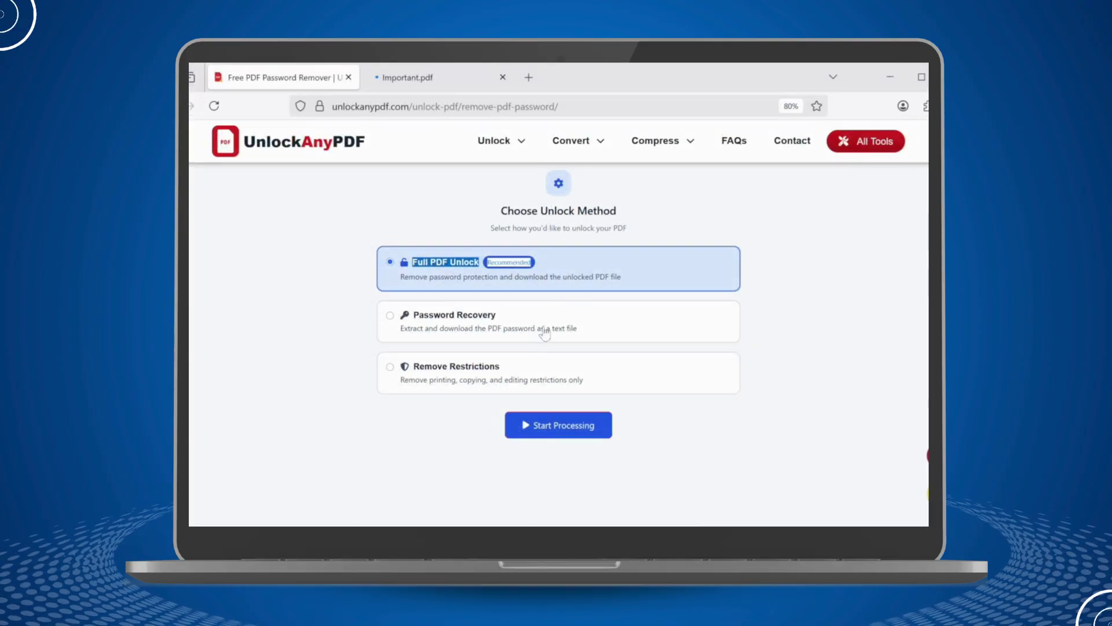
Step: Start processing Important.pdf and close the separate Important.pdf tab meanwhile
{"action": "left_click", "coordinate": [545, 429]}
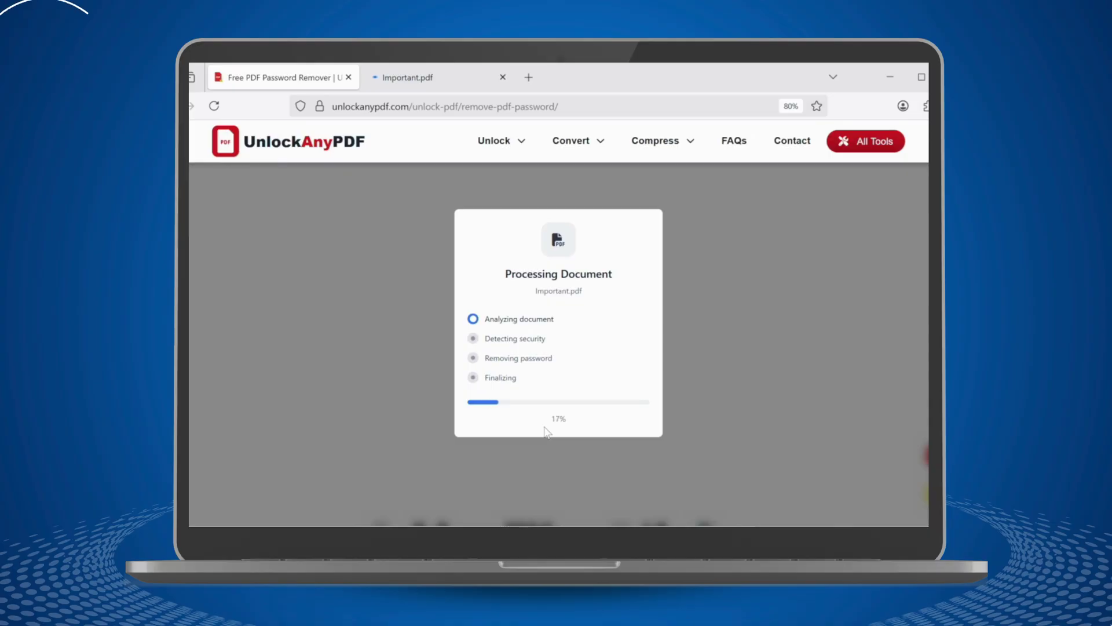
{"action": "left_click", "coordinate": [502, 77]}
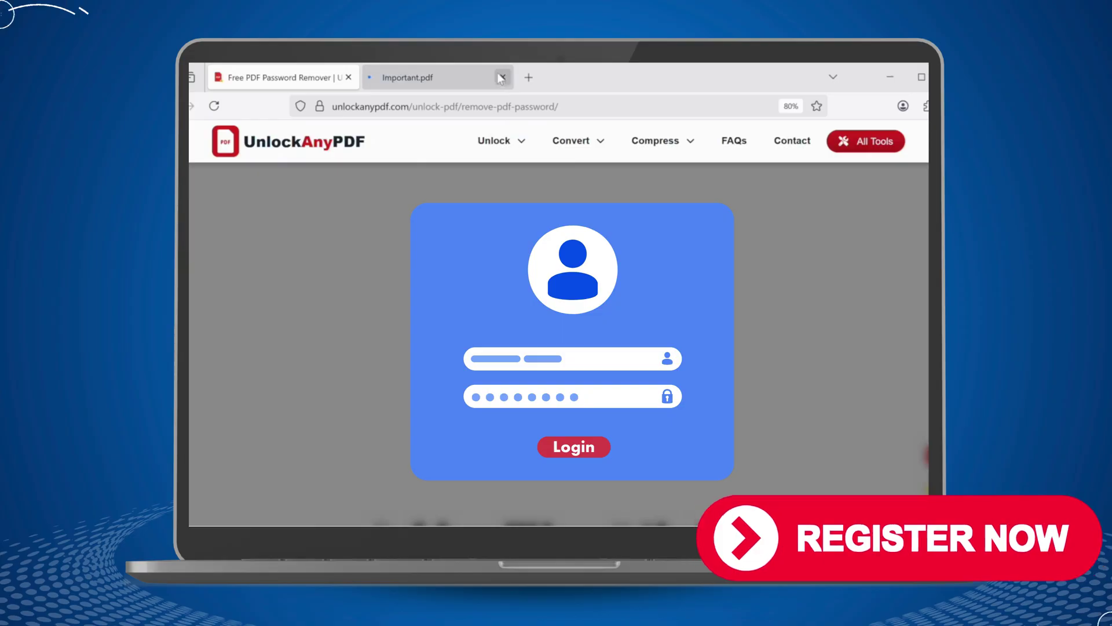
Step: Close the Important.pdf tab and open the PDF-Password text file from PDF-Password.zip
{"action": "left_click", "coordinate": [501, 77]}
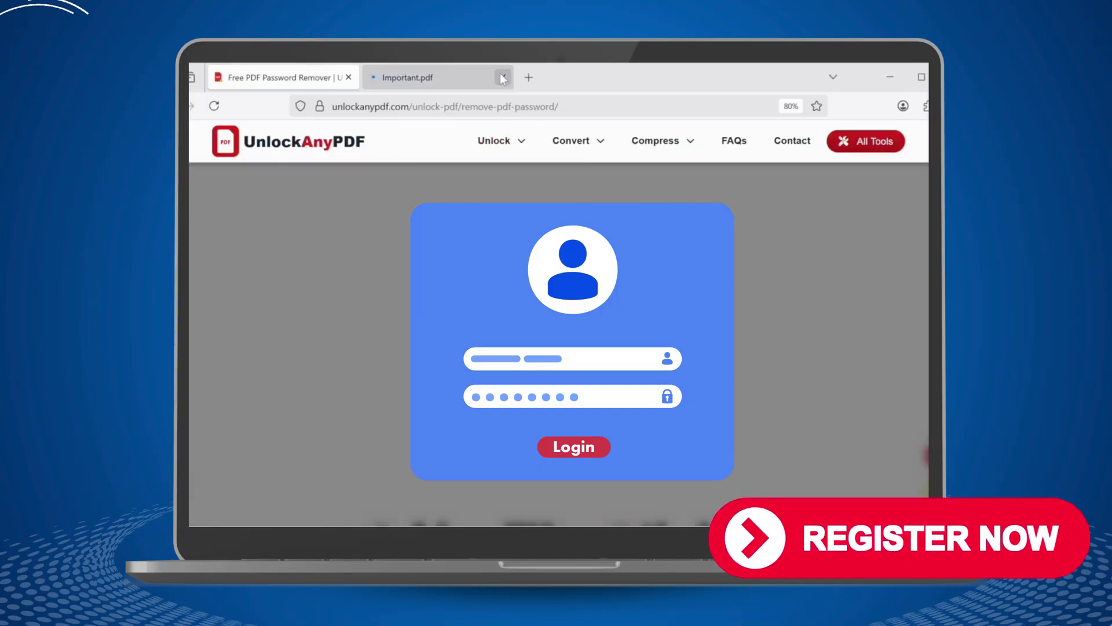
{"action": "left_click", "coordinate": [503, 77]}
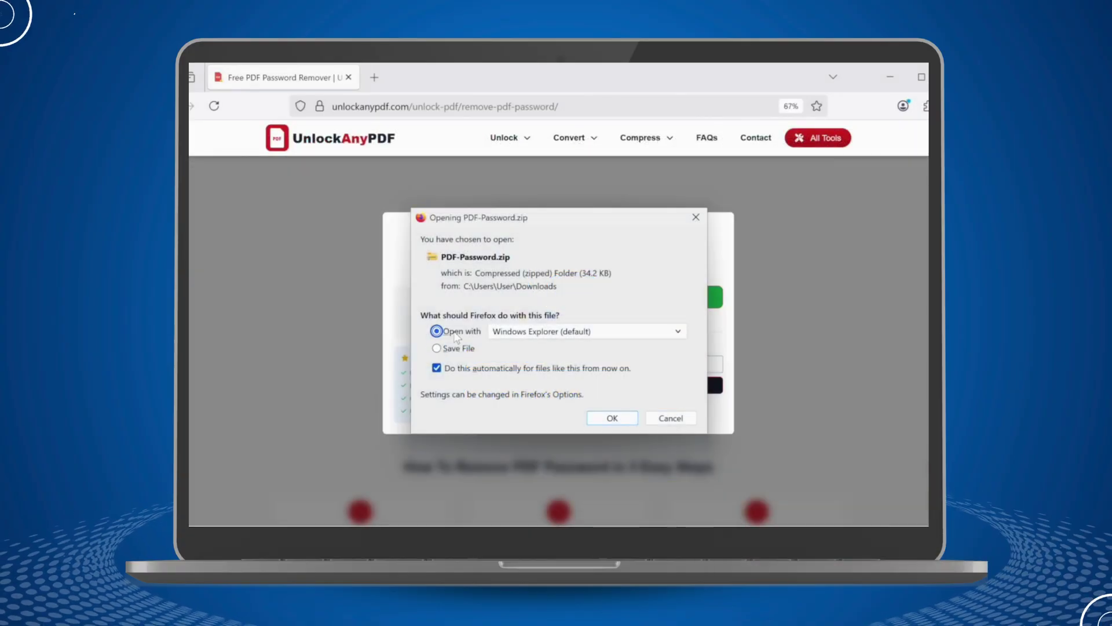
{"action": "left_click", "coordinate": [613, 417]}
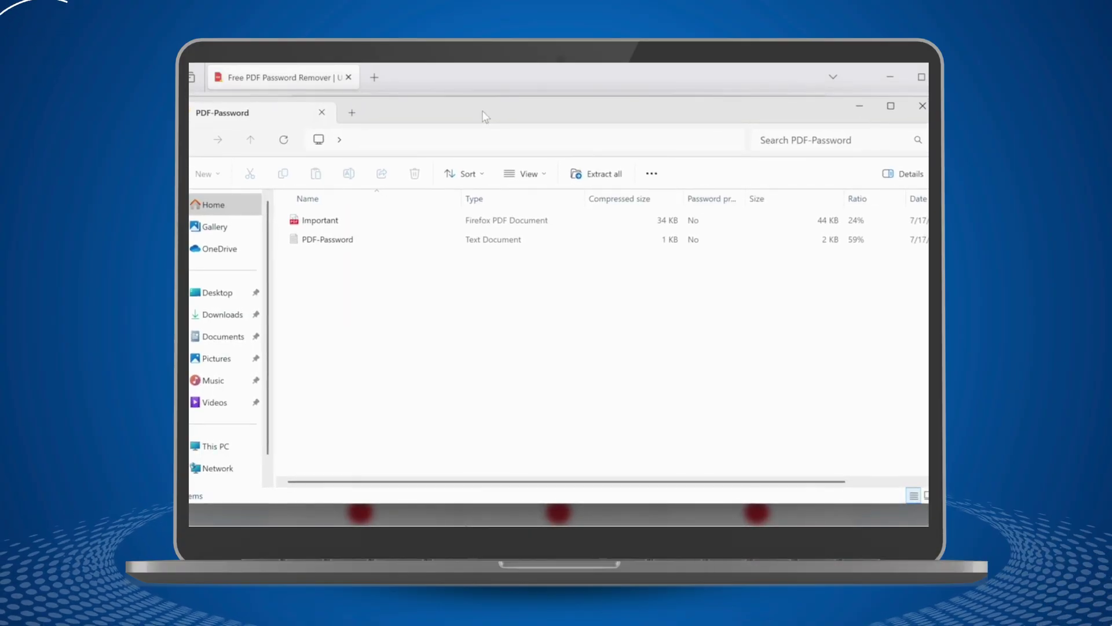
{"action": "left_click", "coordinate": [331, 241]}
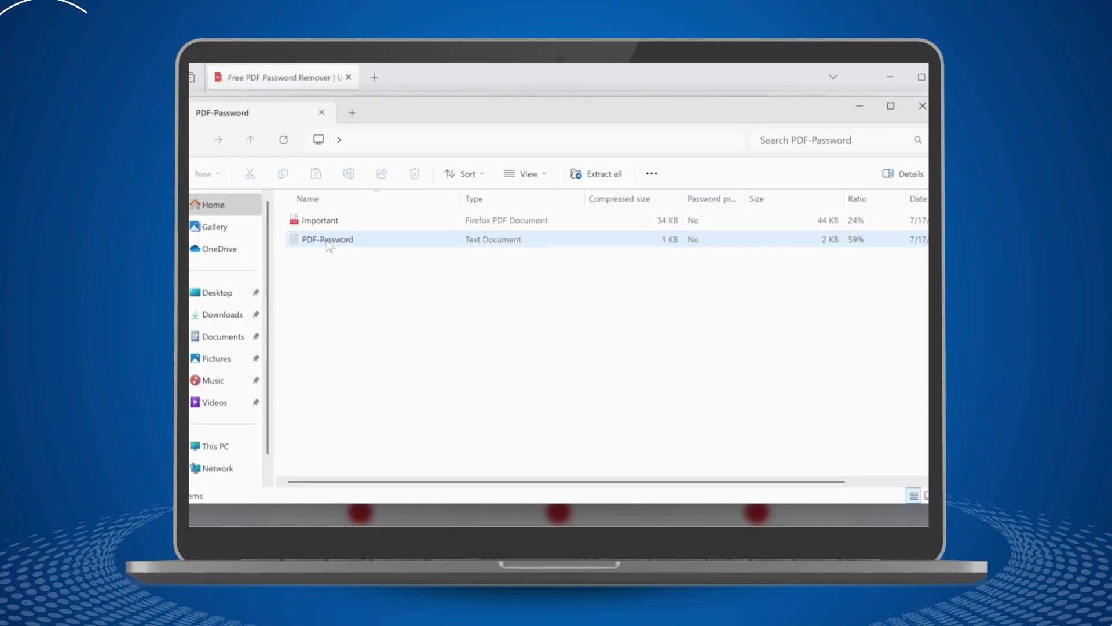
{"action": "double_click", "coordinate": [329, 240]}
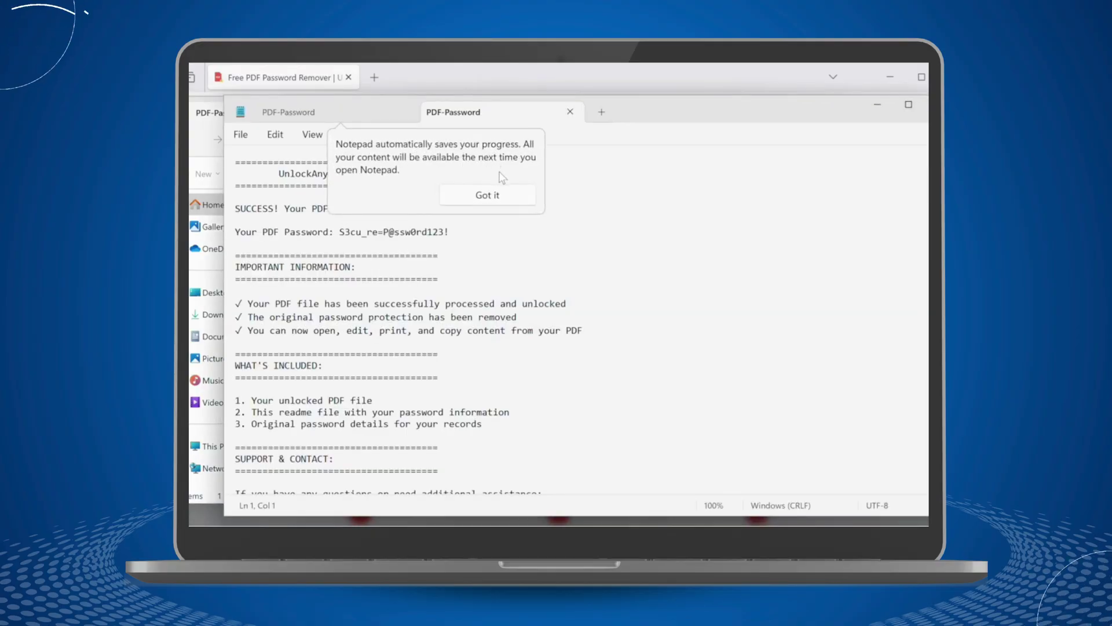
Step: Dismiss the autosave tip in Notepad and copy the recovered password
{"action": "left_click", "coordinate": [488, 195]}
{"action": "left_click_drag", "start_coordinate": [317, 219], "coordinate": [426, 219]}
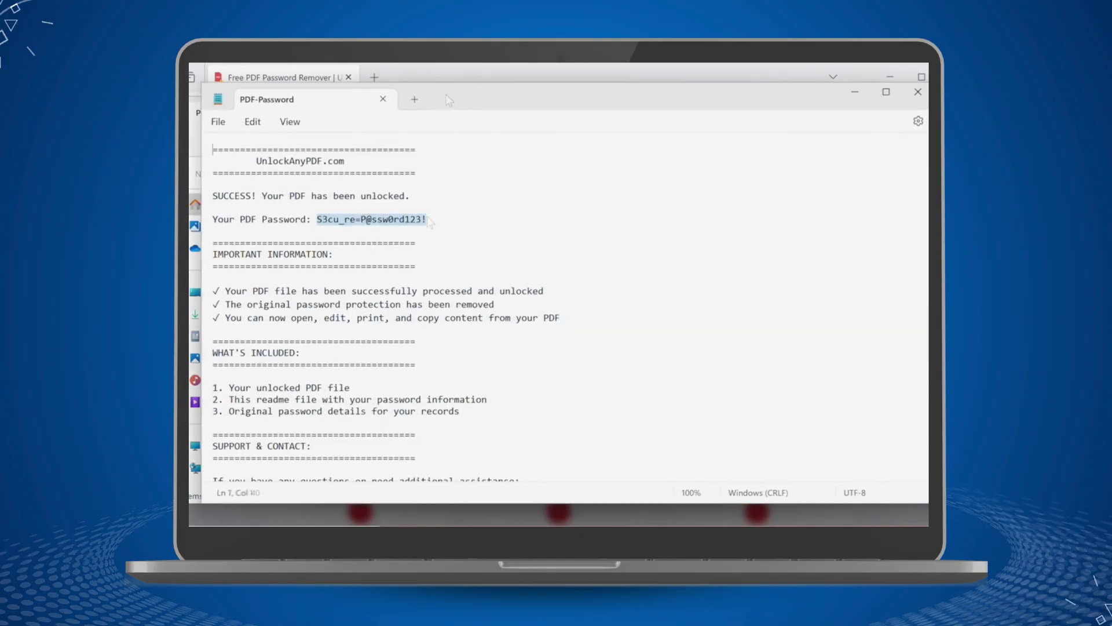
{"action": "right_click", "coordinate": [419, 224]}
{"action": "left_click", "coordinate": [458, 290]}
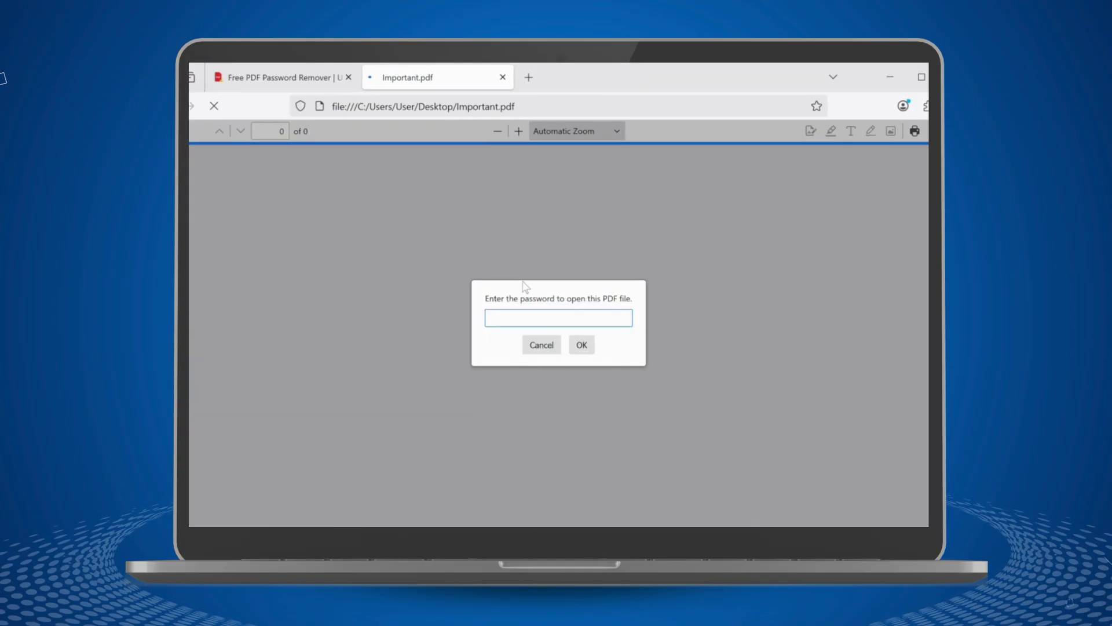
Step: Submit the recovered password to open the invoice, then scroll through its items and totals
{"action": "left_click", "coordinate": [581, 346]}
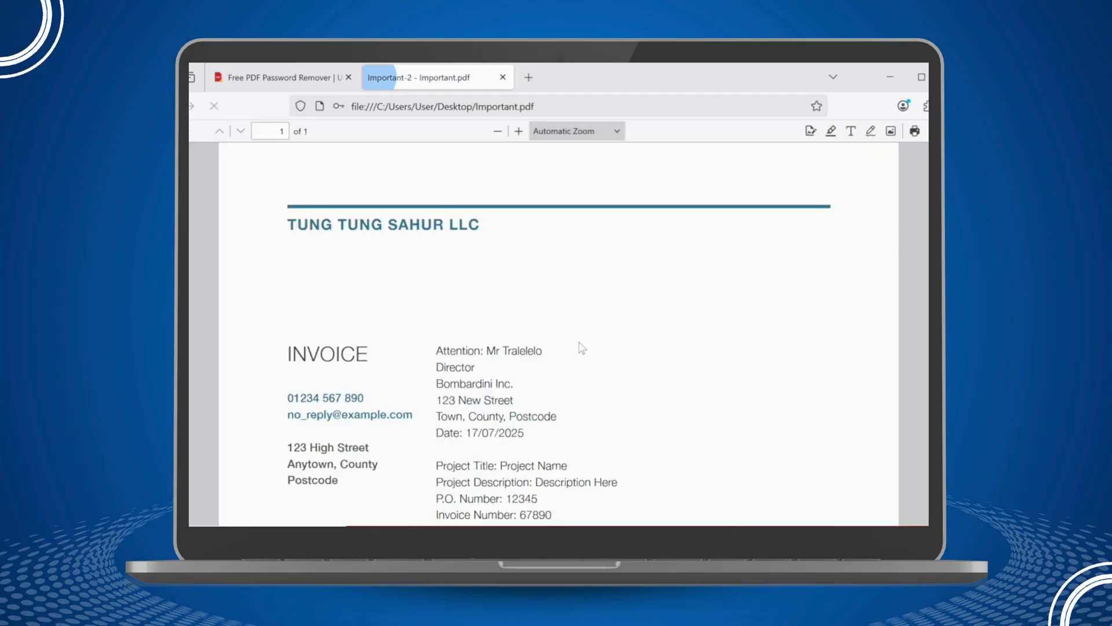
{"action": "scroll", "coordinate": [581, 346], "scroll_direction": "down", "scroll_amount": 10}
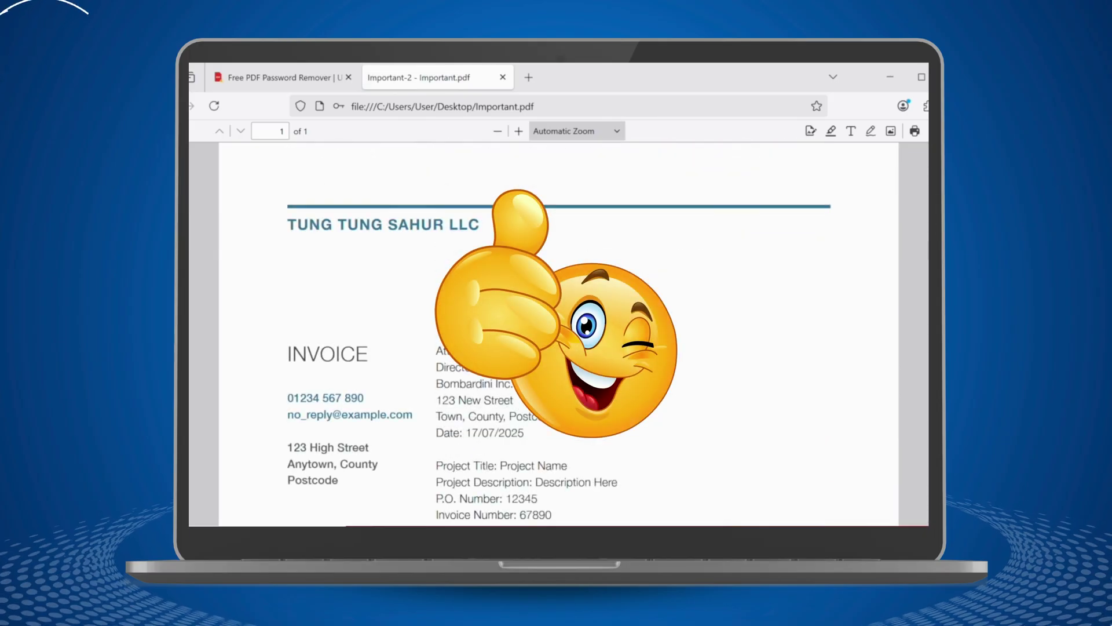
{"action": "scroll", "coordinate": [559, 333], "scroll_direction": "down", "scroll_amount": 10}
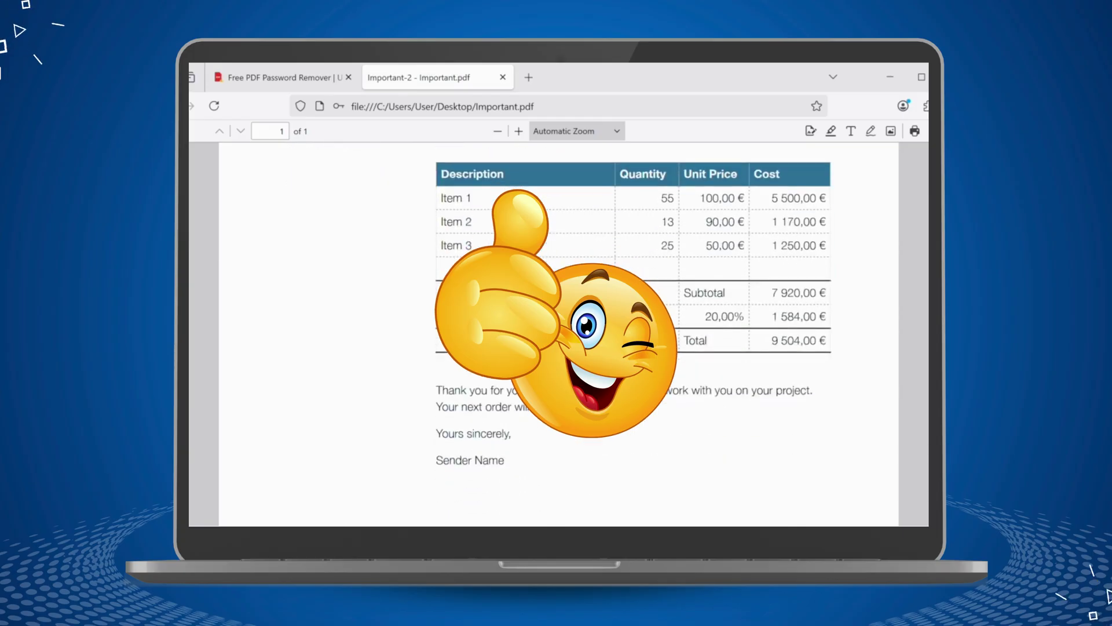
{"action": "scroll", "coordinate": [559, 334], "scroll_direction": "down", "scroll_amount": 2}
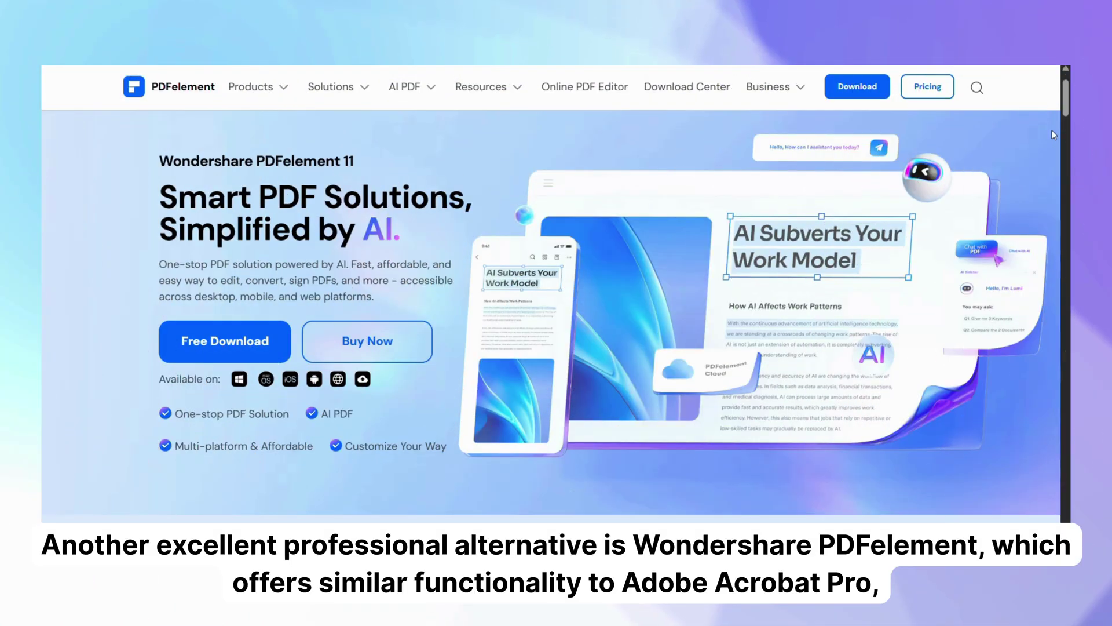
Step: Scroll the PDFelement homepage down to the AI for PDF section's PDF Translator demo
{"action": "scroll", "coordinate": [1052, 135], "scroll_direction": "down", "scroll_amount": 3}
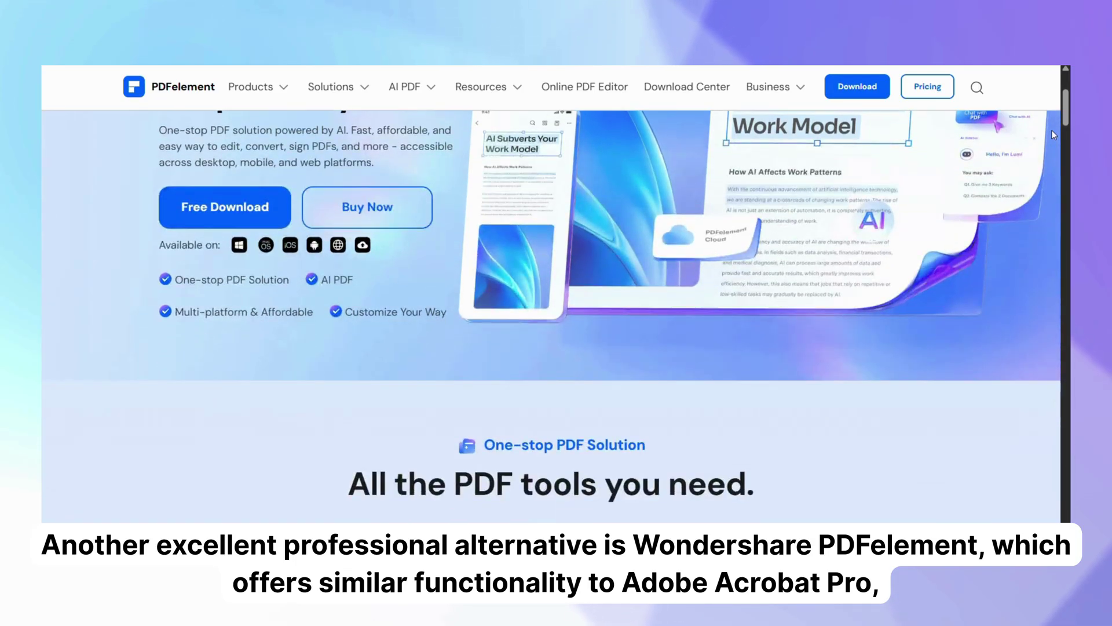
{"action": "scroll", "coordinate": [1053, 134], "scroll_direction": "down", "scroll_amount": 1}
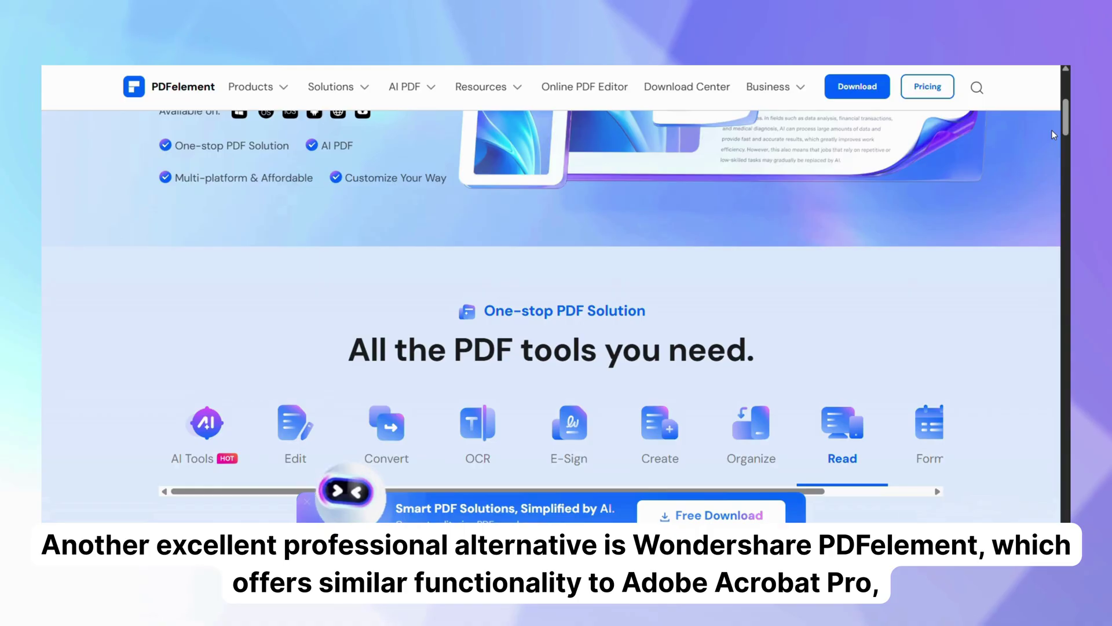
{"action": "scroll", "coordinate": [1052, 134], "scroll_direction": "down", "scroll_amount": 1}
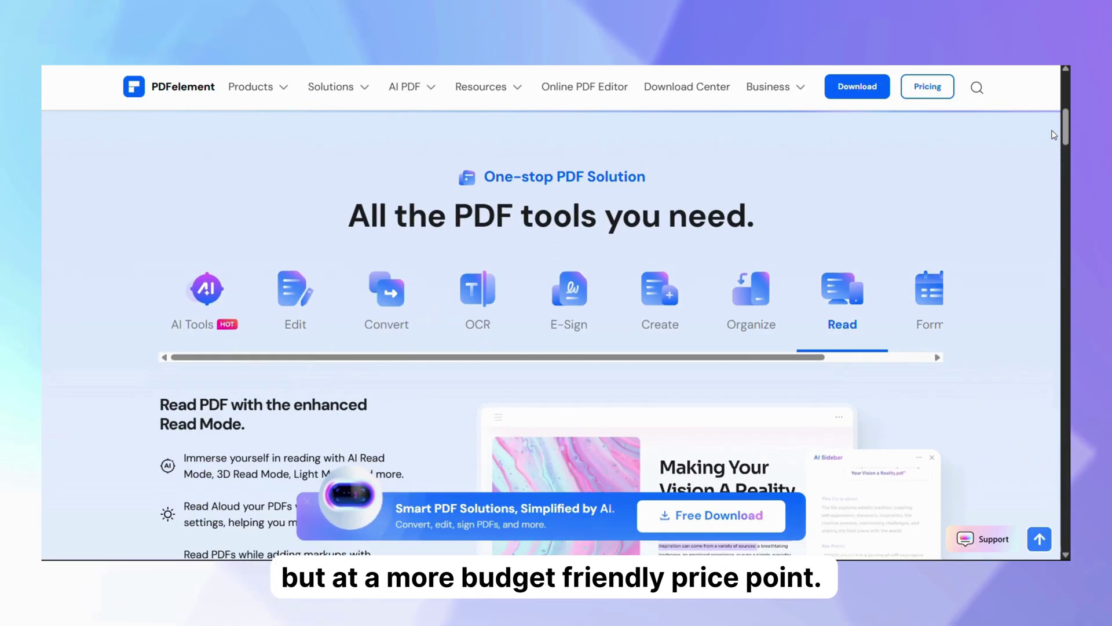
{"action": "scroll", "coordinate": [1054, 134], "scroll_direction": "down", "scroll_amount": 3}
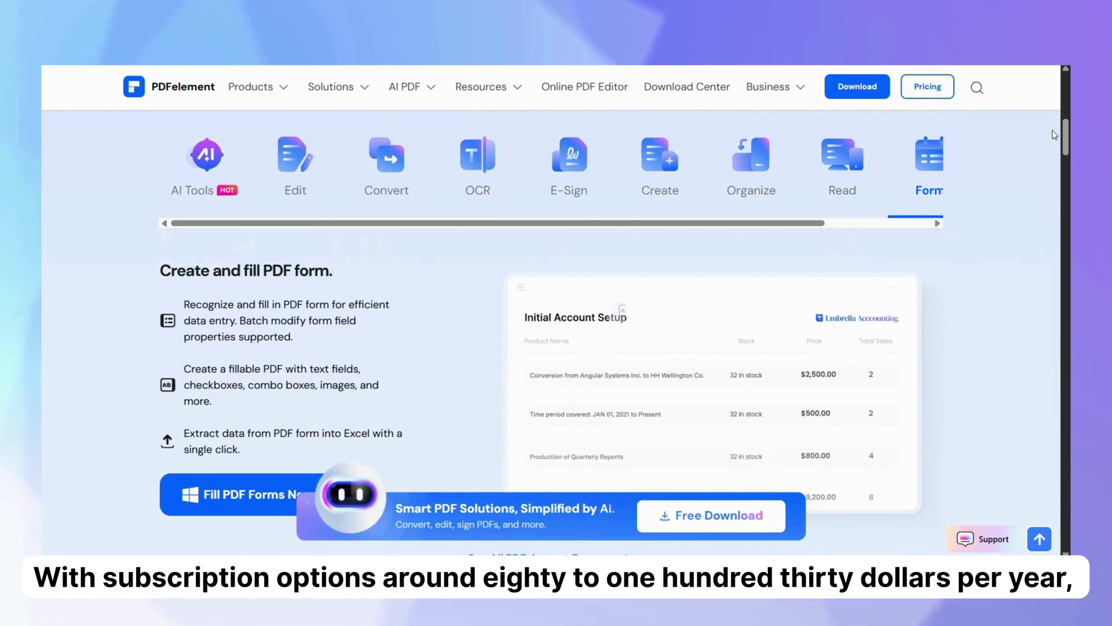
{"action": "scroll", "coordinate": [1053, 134], "scroll_direction": "down", "scroll_amount": 1}
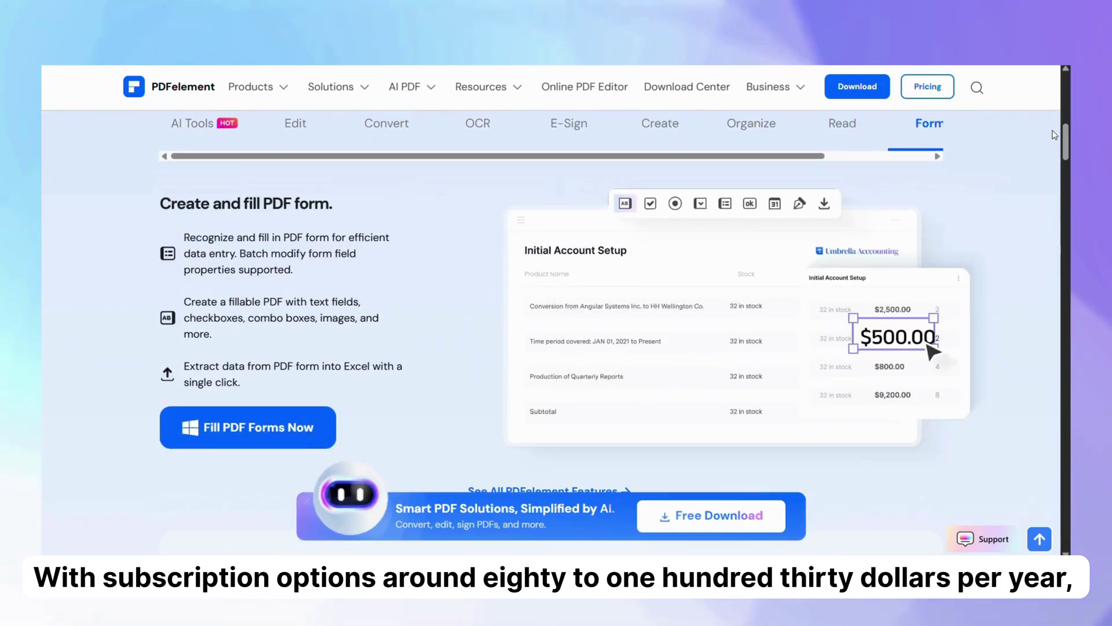
{"action": "scroll", "coordinate": [1053, 134], "scroll_direction": "down", "scroll_amount": 2}
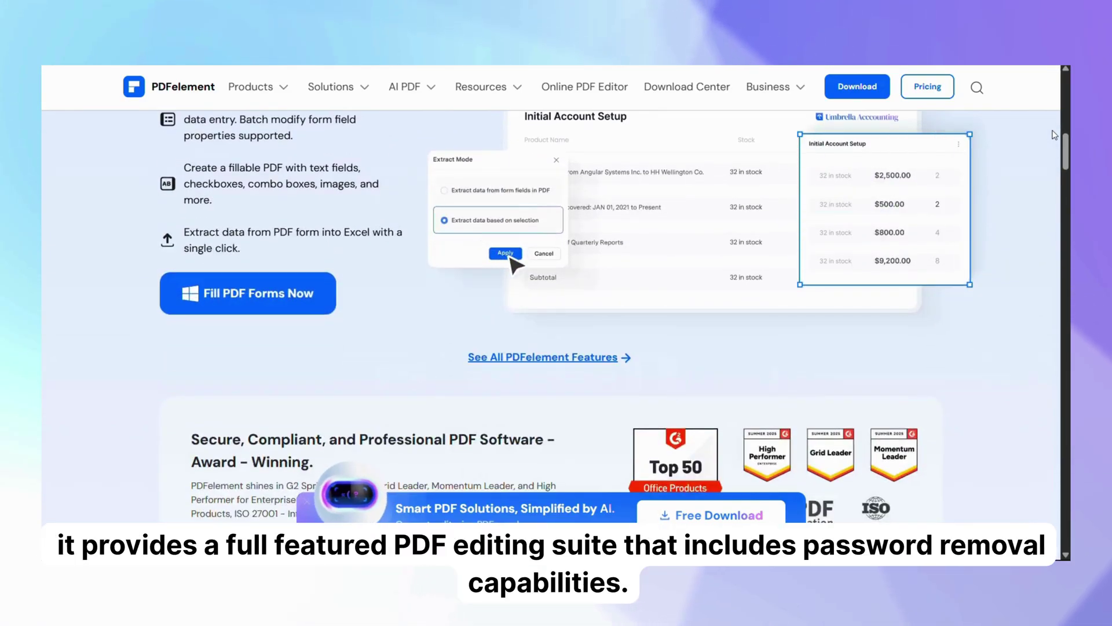
{"action": "scroll", "coordinate": [1054, 135], "scroll_direction": "down", "scroll_amount": 4}
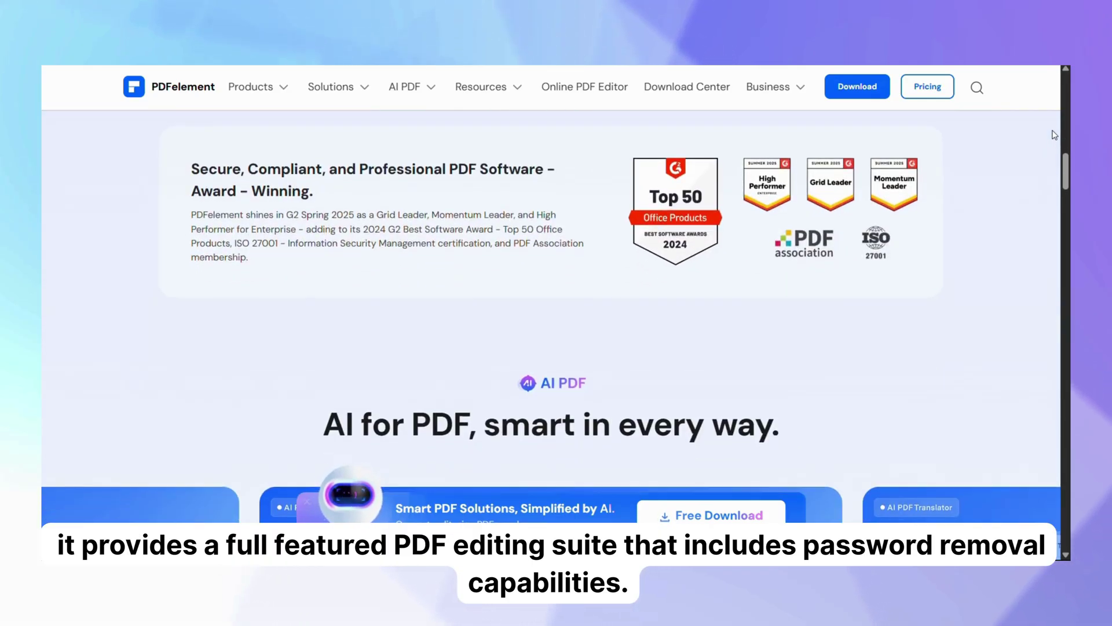
{"action": "scroll", "coordinate": [1055, 134], "scroll_direction": "down", "scroll_amount": 2}
{"action": "scroll", "coordinate": [1055, 135], "scroll_direction": "down", "scroll_amount": 1}
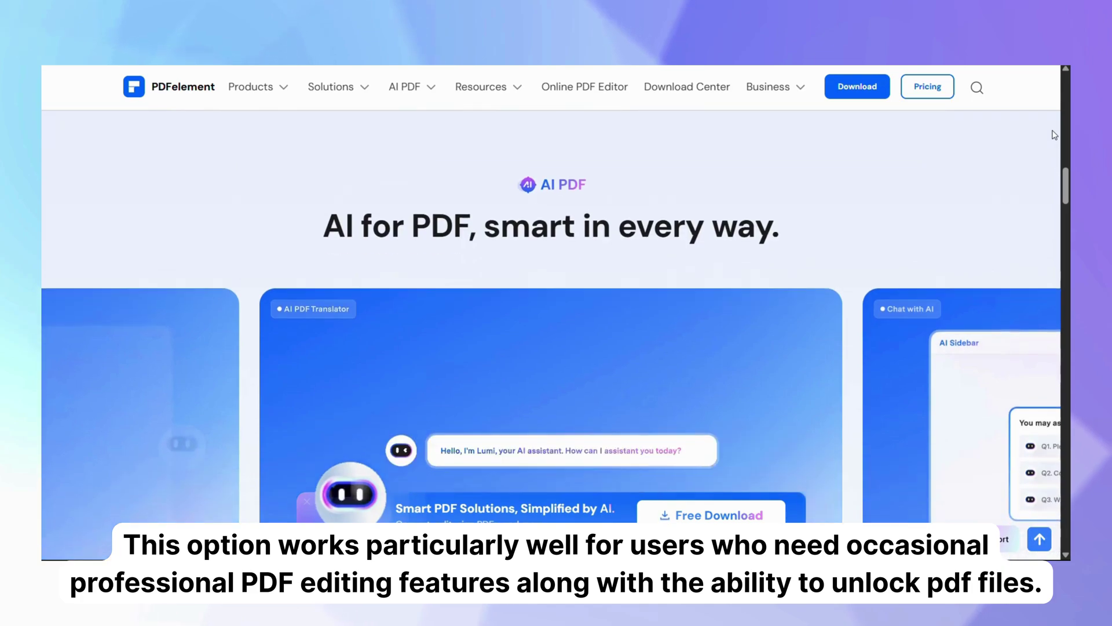
{"action": "scroll", "coordinate": [1054, 134], "scroll_direction": "down", "scroll_amount": 1}
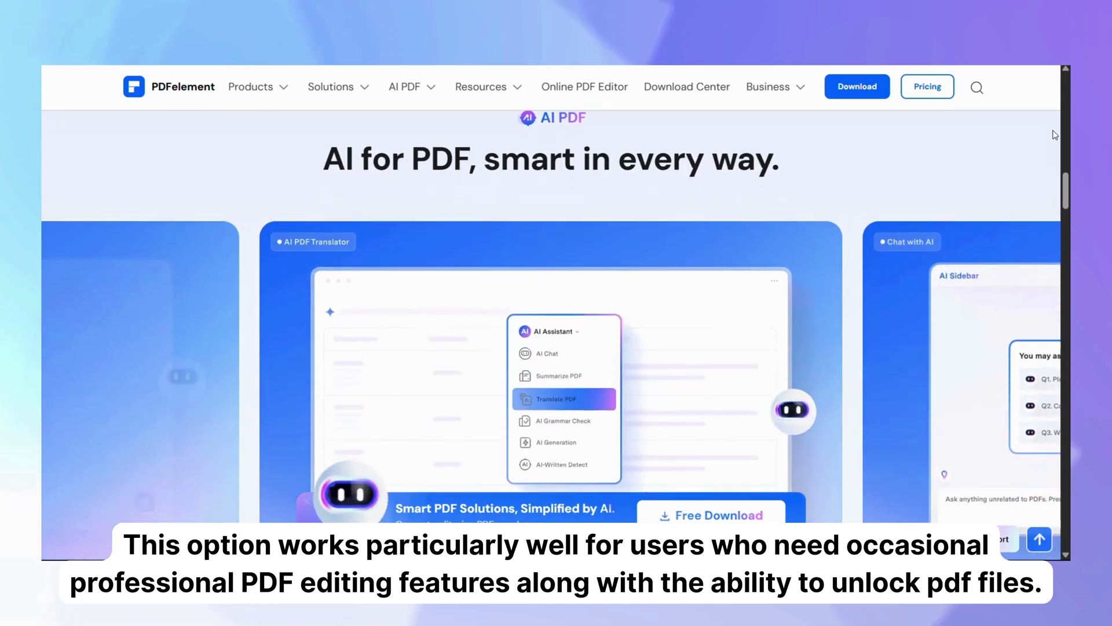
{"action": "scroll", "coordinate": [1055, 135], "scroll_direction": "down", "scroll_amount": 2}
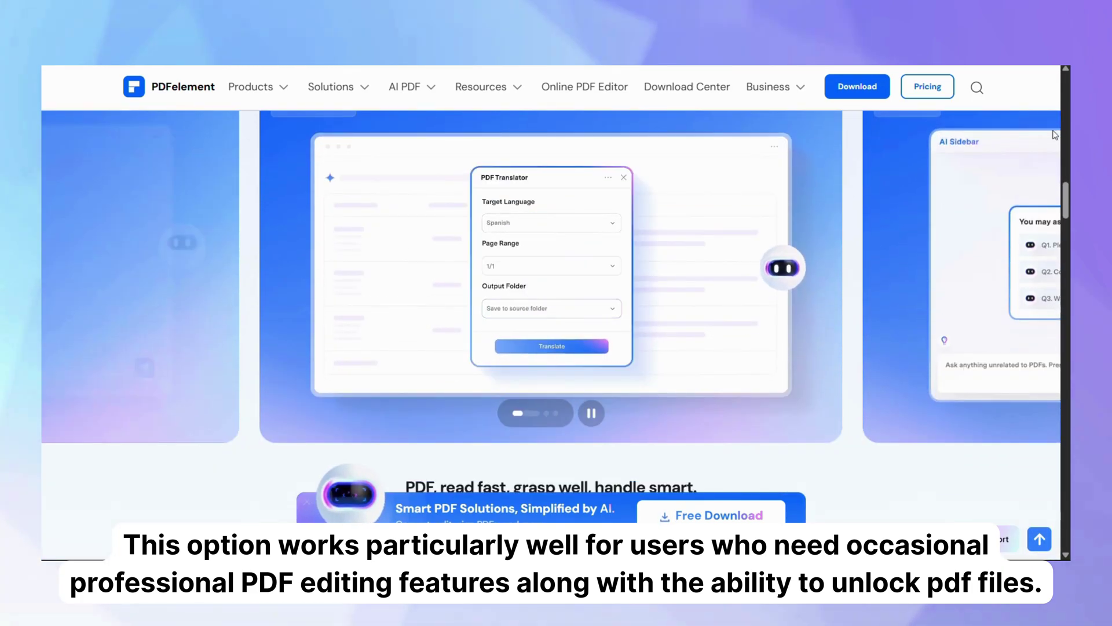